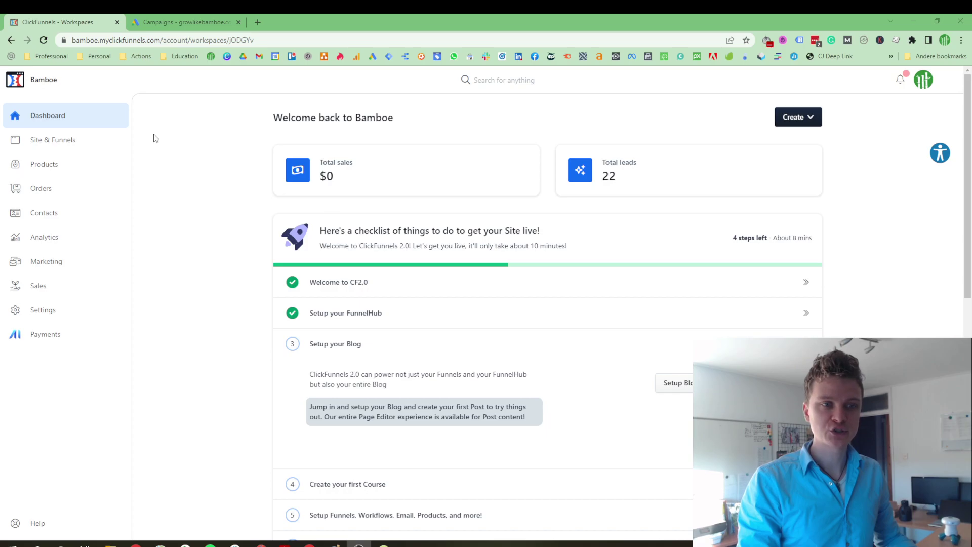
{"action": "scroll", "coordinate": [219, 305], "scroll_direction": "down", "scroll_amount": 6}
{"action": "scroll", "coordinate": [219, 303], "scroll_direction": "up", "scroll_amount": 6}
{"action": "scroll", "coordinate": [282, 278], "scroll_direction": "down", "scroll_amount": 4}
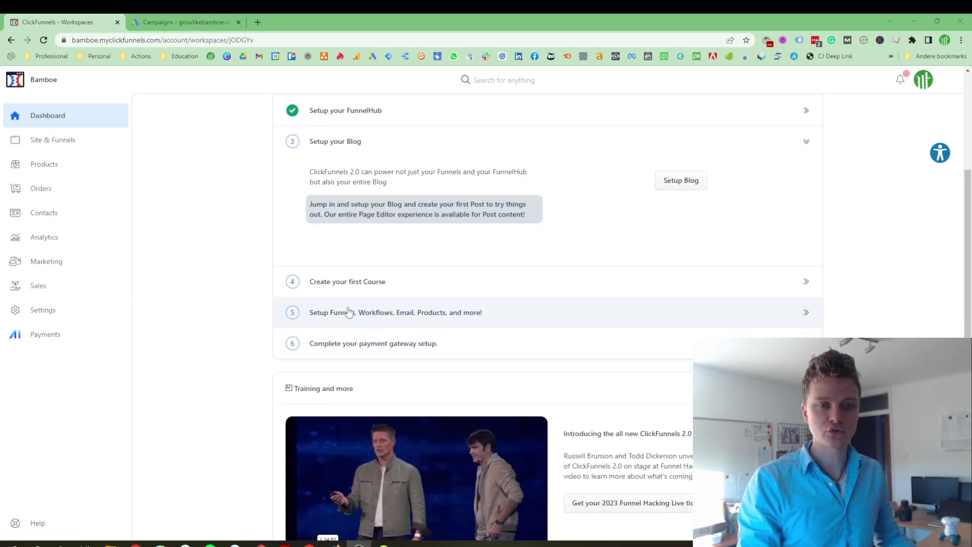
{"action": "scroll", "coordinate": [348, 311], "scroll_direction": "up", "scroll_amount": 3}
{"action": "scroll", "coordinate": [345, 317], "scroll_direction": "down", "scroll_amount": 8}
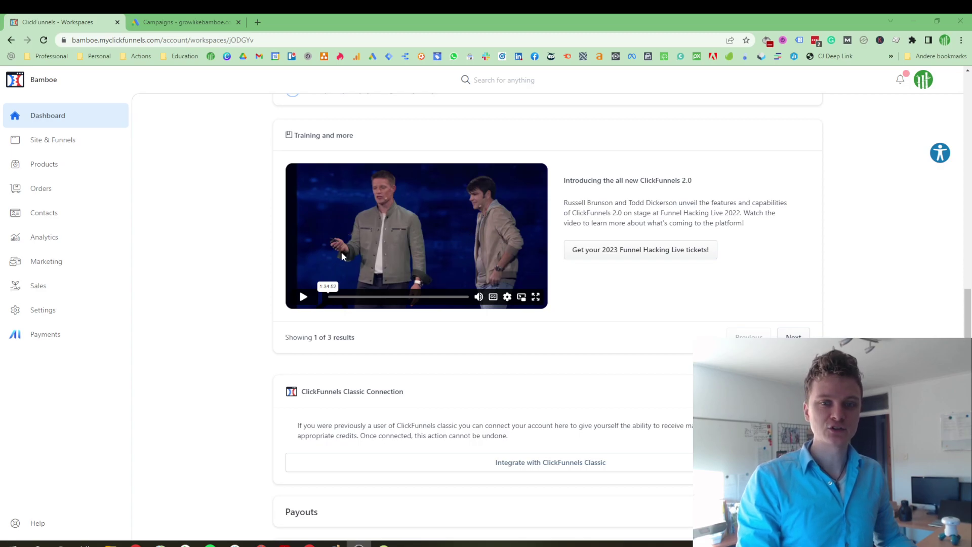
{"action": "scroll", "coordinate": [284, 289], "scroll_direction": "down", "scroll_amount": 1}
{"action": "scroll", "coordinate": [273, 302], "scroll_direction": "down", "scroll_amount": 1}
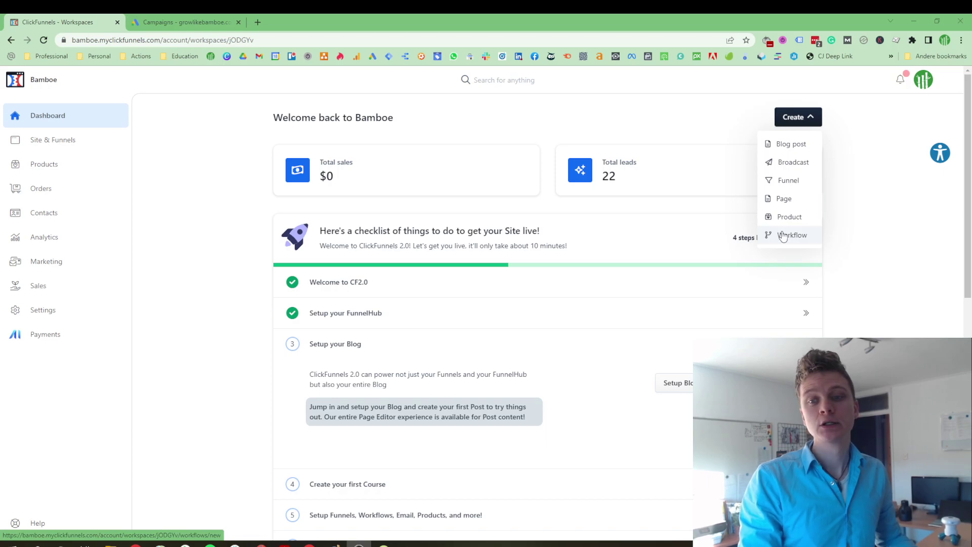
{"action": "key", "text": "Escape"}
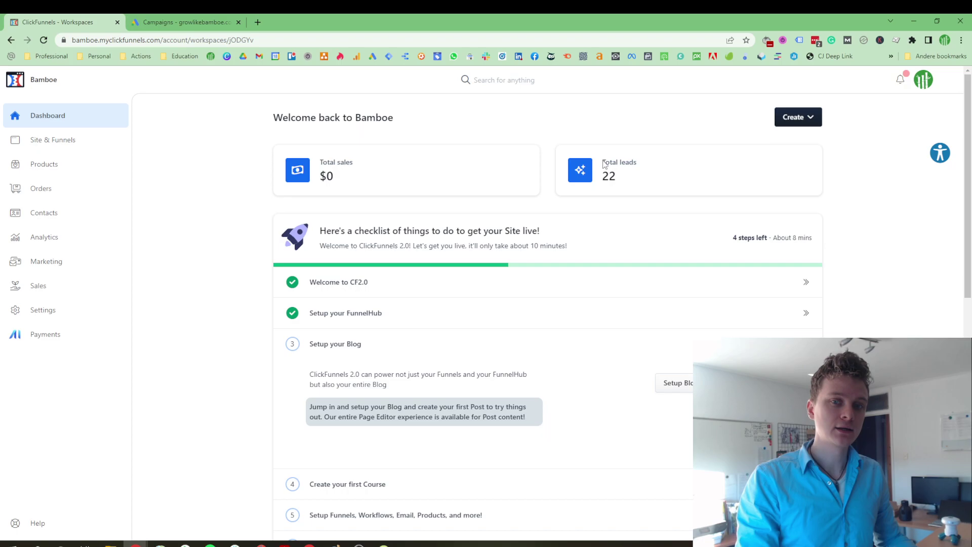
{"action": "left_click_drag", "start_coordinate": [599, 162], "coordinate": [636, 179]}
{"action": "left_click", "coordinate": [636, 181]}
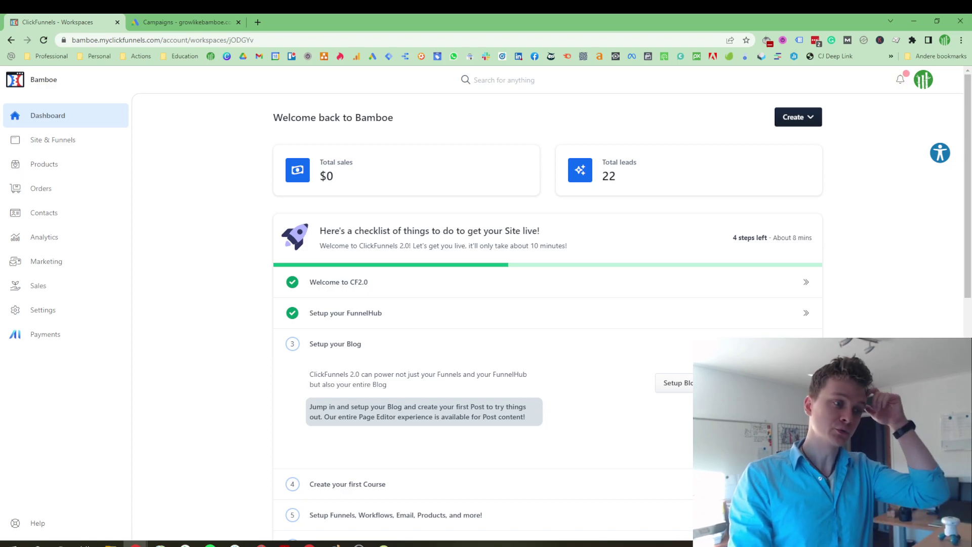
{"action": "left_click", "coordinate": [359, 544]}
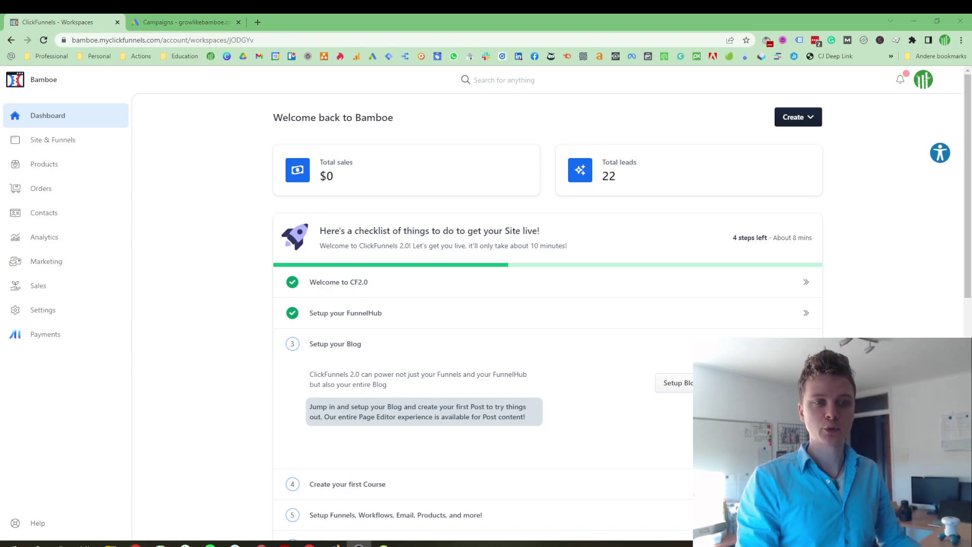
{"action": "scroll", "coordinate": [348, 402], "scroll_direction": "down", "scroll_amount": 1}
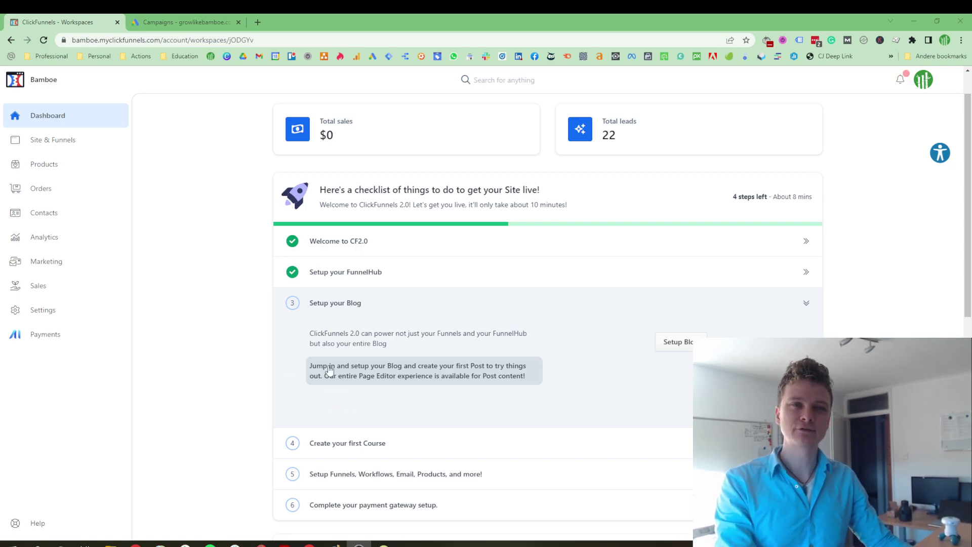
From the Bamboe site's Domains list, open the Connect existing domain form.
{"action": "left_click", "coordinate": [63, 139]}
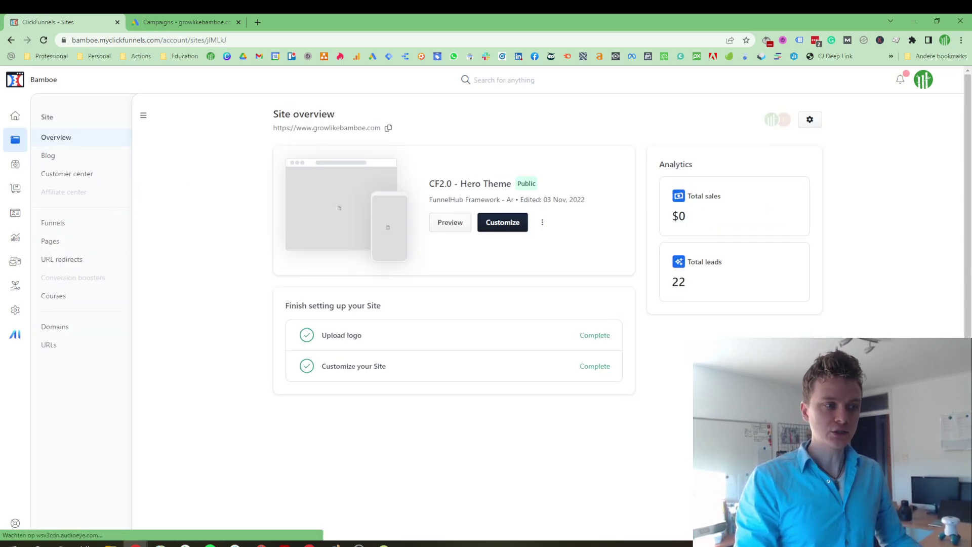
{"action": "left_click", "coordinate": [64, 330]}
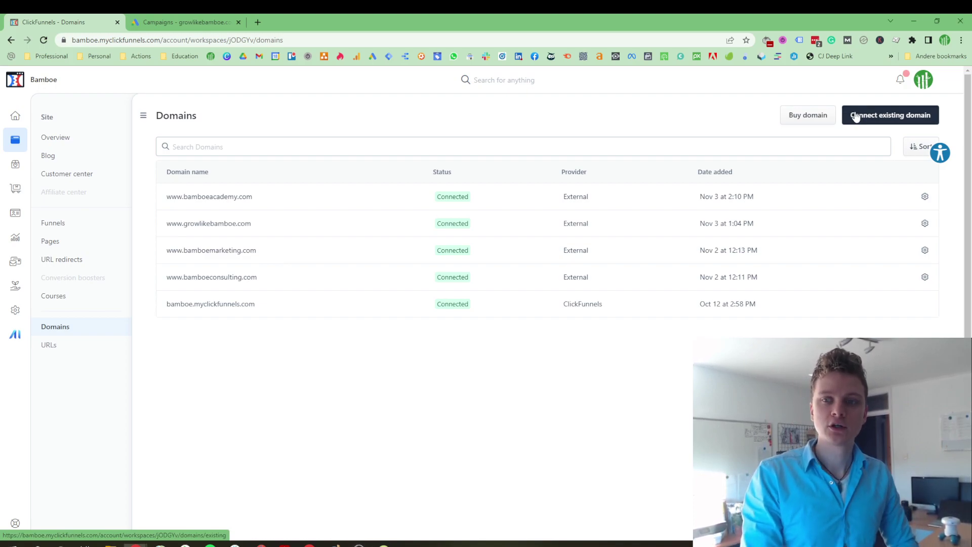
{"action": "left_click", "coordinate": [856, 118]}
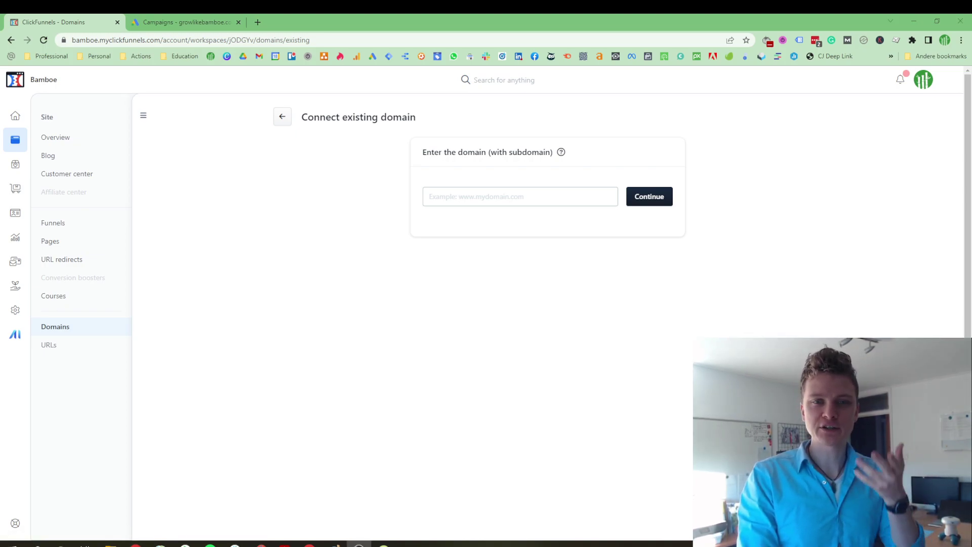
{"action": "left_click", "coordinate": [524, 204]}
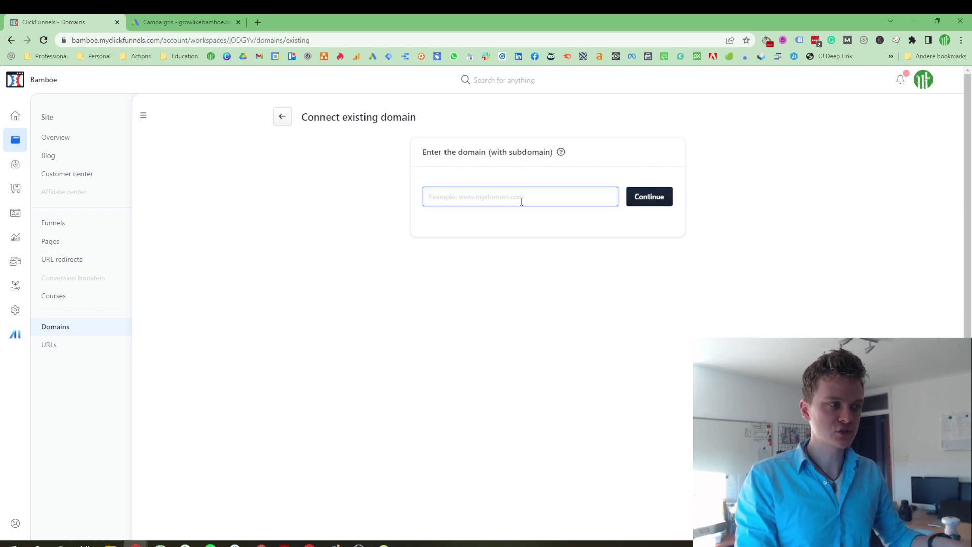
{"action": "type", "text": "www.b"}
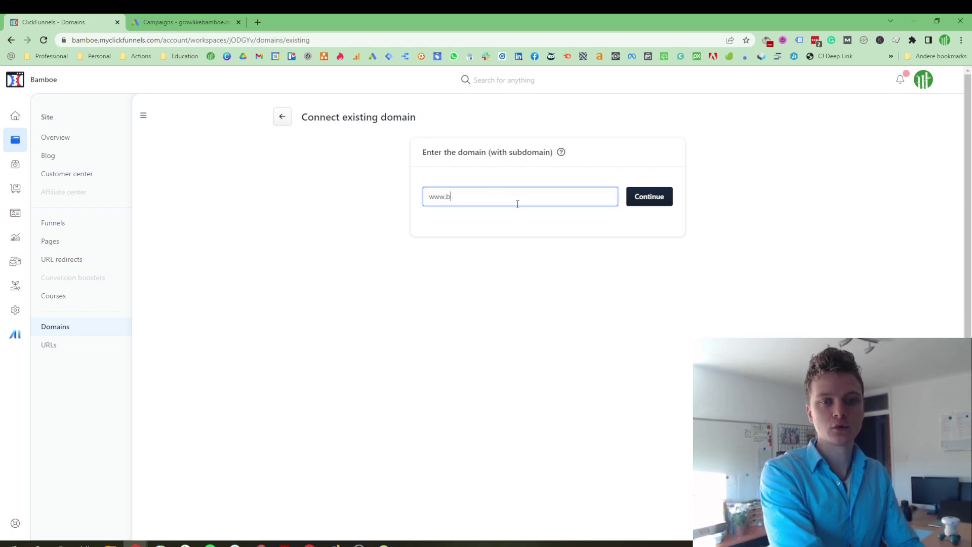
{"action": "type", "text": "amboesites.com"}
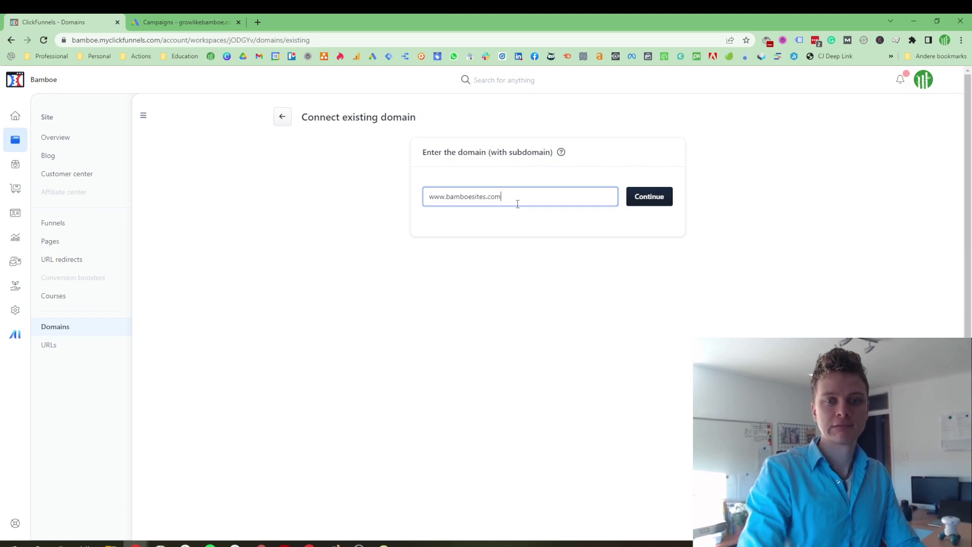
{"action": "left_click", "coordinate": [643, 193]}
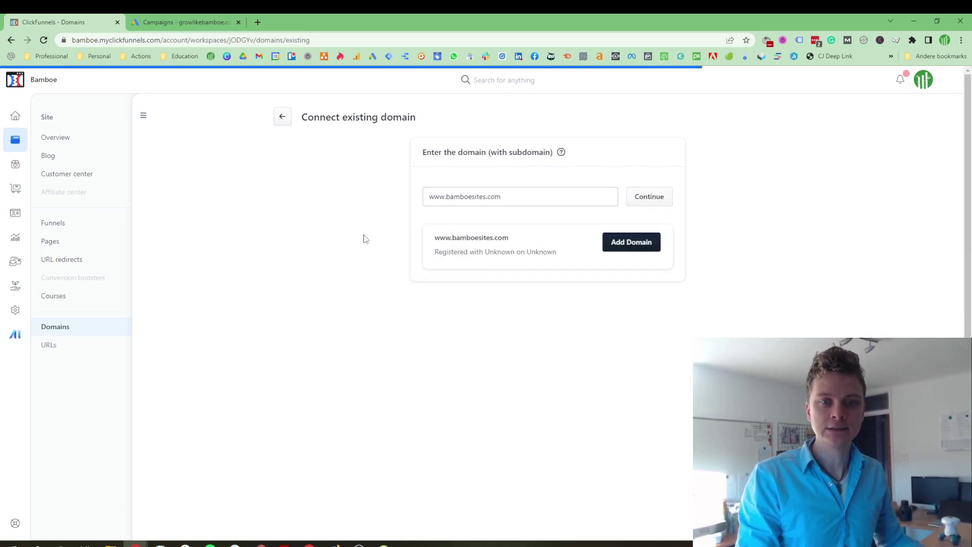
{"action": "left_click", "coordinate": [630, 240]}
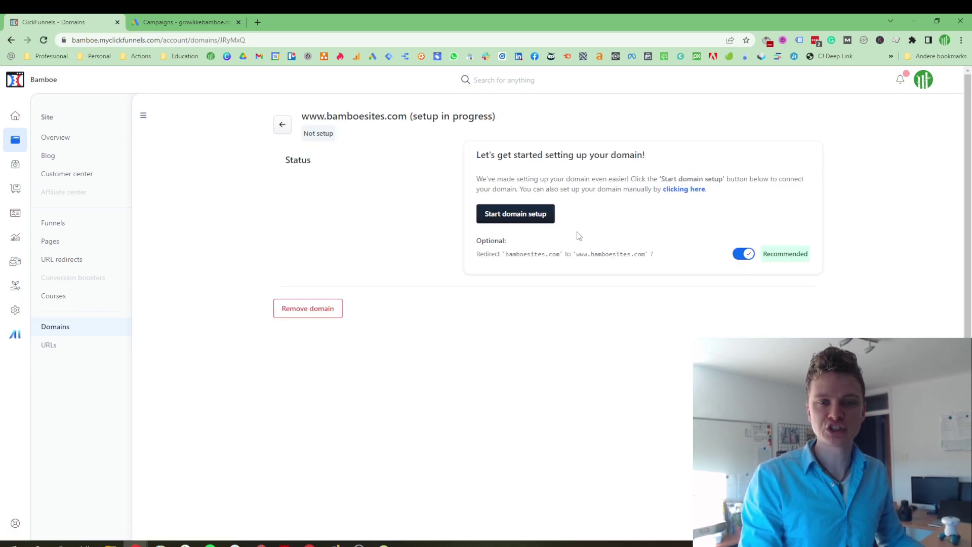
{"action": "left_click", "coordinate": [531, 215]}
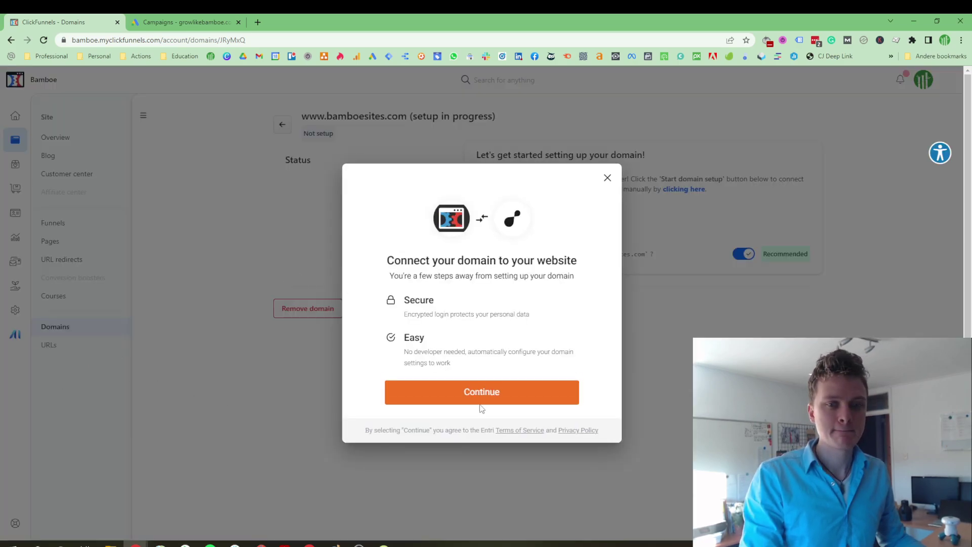
{"action": "left_click", "coordinate": [512, 395]}
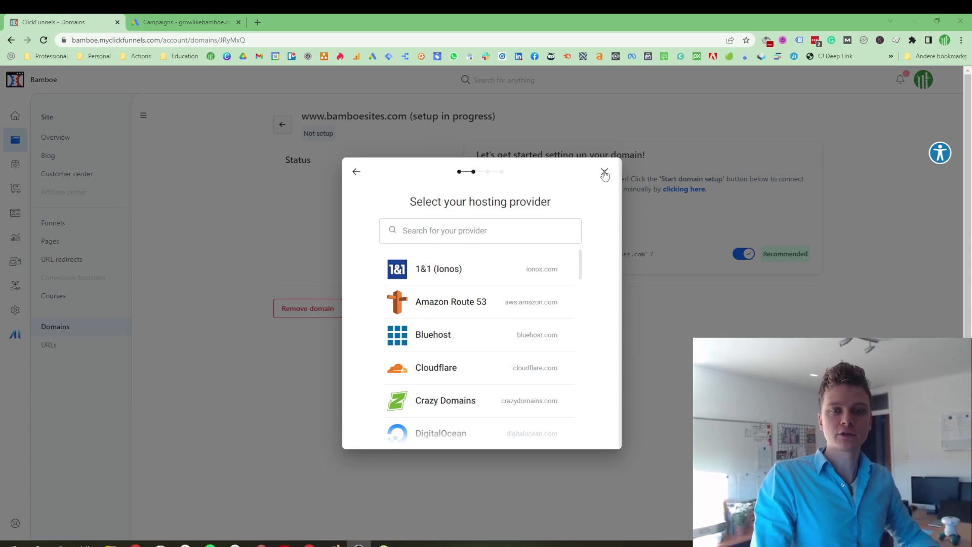
{"action": "left_click", "coordinate": [604, 173]}
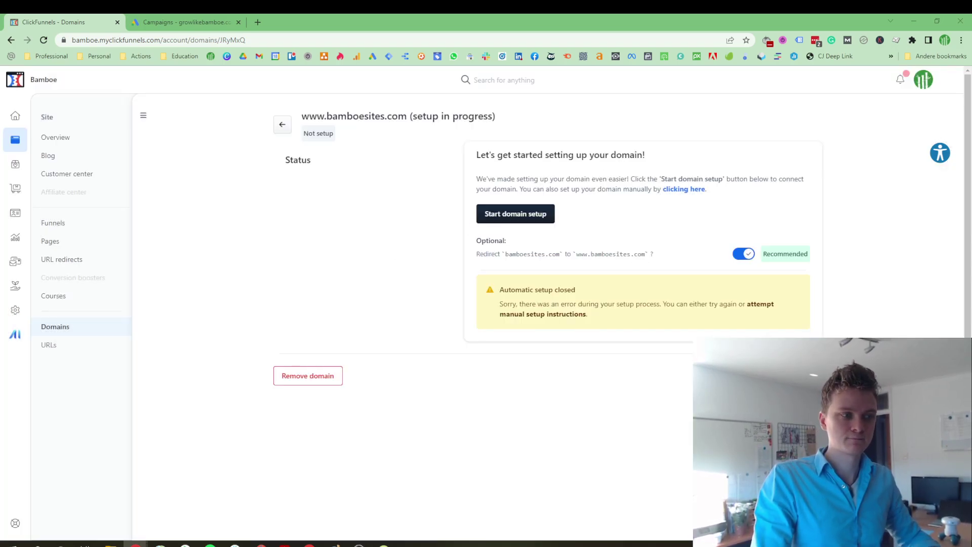
In the site's Funnels list, check Receive My Favorite Videos: 943 unique visitors and 21 opt-ins.
{"action": "left_click", "coordinate": [49, 138]}
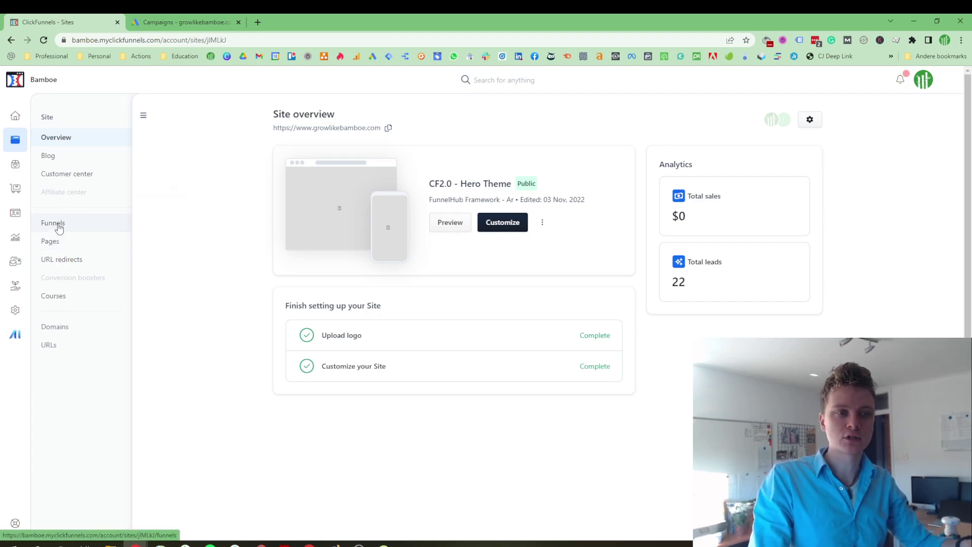
{"action": "left_click", "coordinate": [59, 227]}
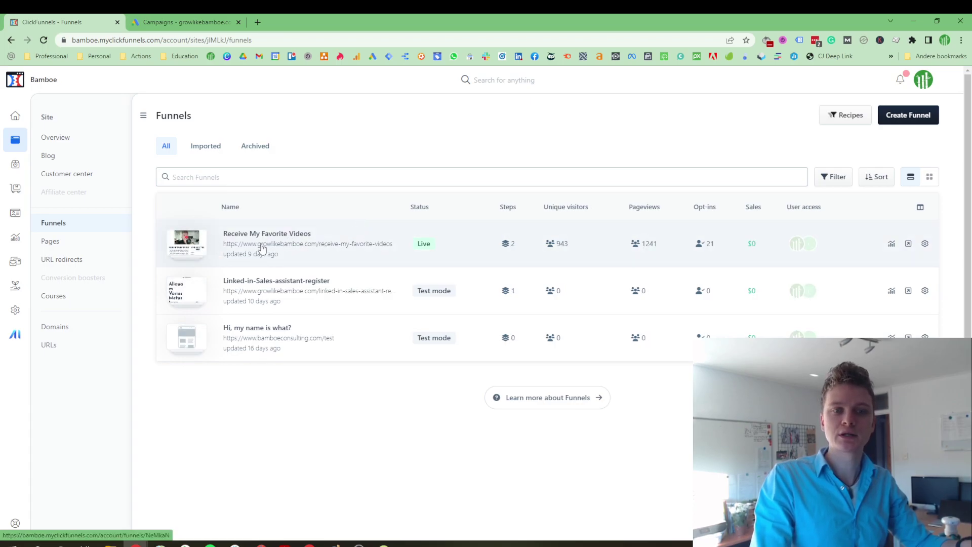
{"action": "left_click", "coordinate": [308, 242]}
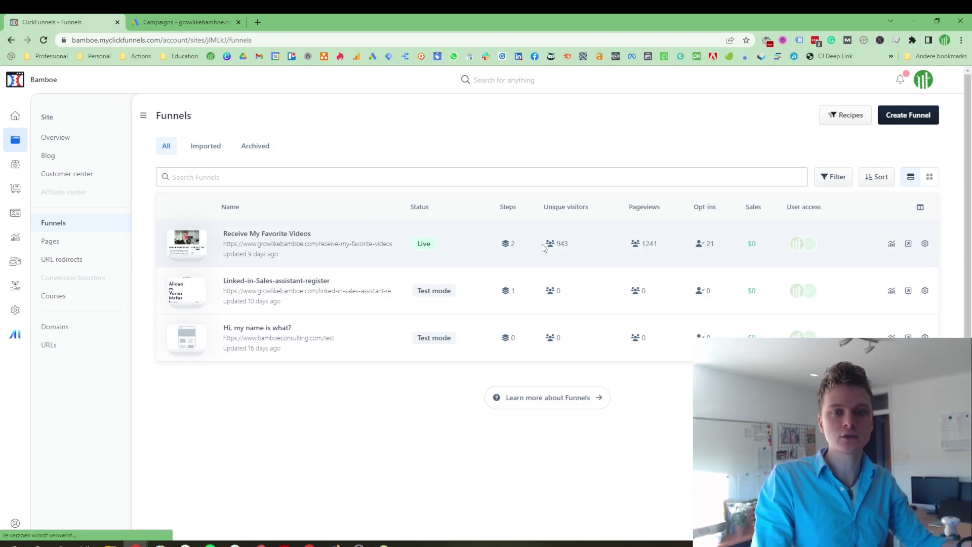
{"action": "left_click_drag", "start_coordinate": [543, 248], "coordinate": [582, 248]}
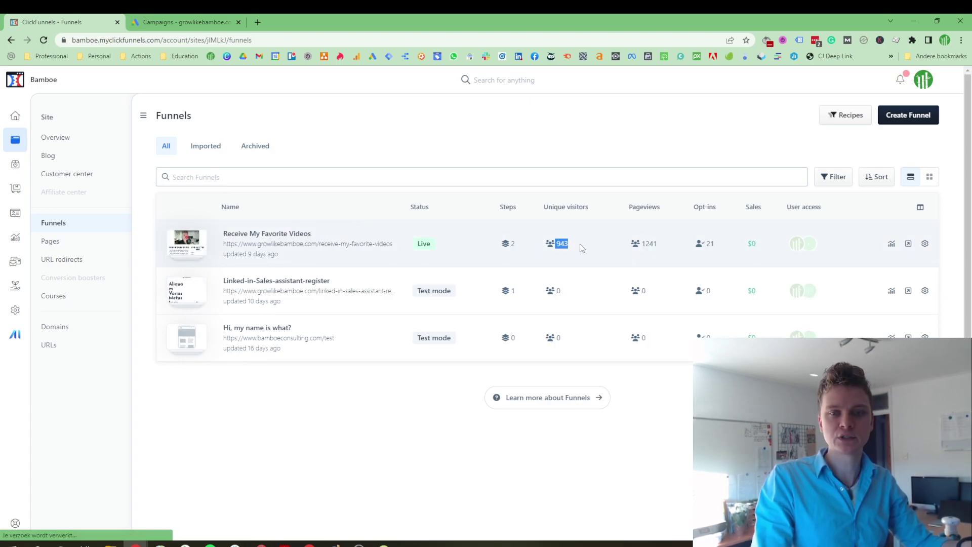
{"action": "left_click", "coordinate": [627, 248]}
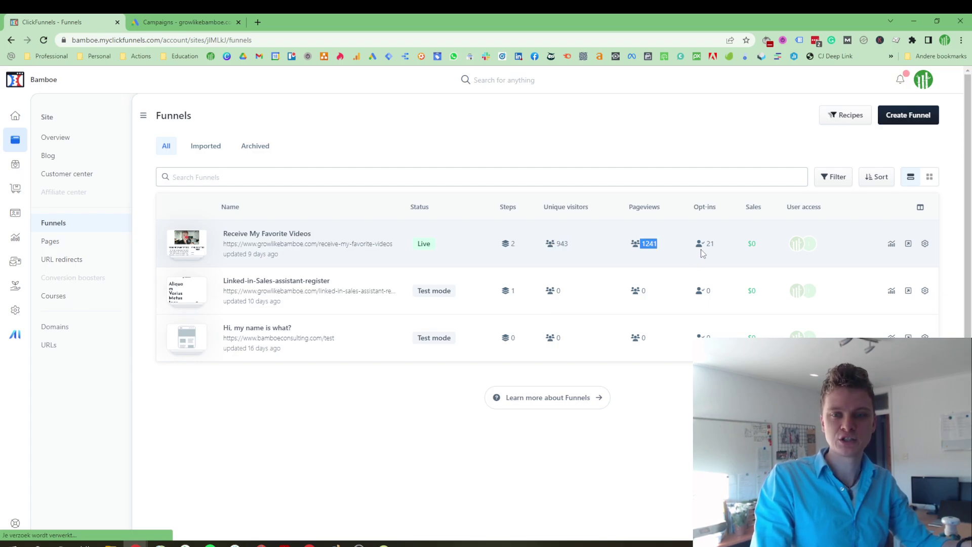
{"action": "left_click_drag", "start_coordinate": [703, 253], "coordinate": [716, 253]}
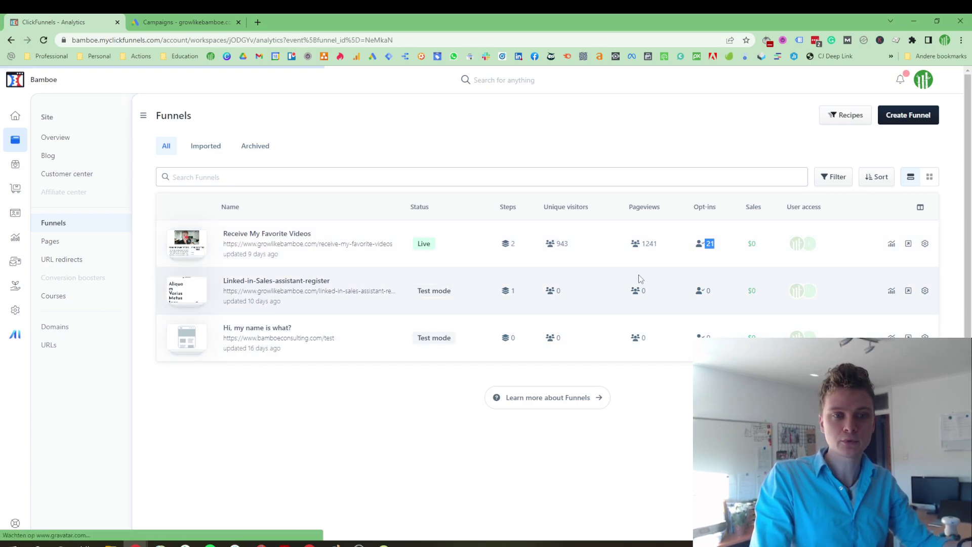
Skim the Receive My Favorite Videos analytics overview, then go back to the Funnels list.
{"action": "scroll", "coordinate": [355, 299], "scroll_direction": "down", "scroll_amount": 1}
{"action": "scroll", "coordinate": [359, 302], "scroll_direction": "up", "scroll_amount": 1}
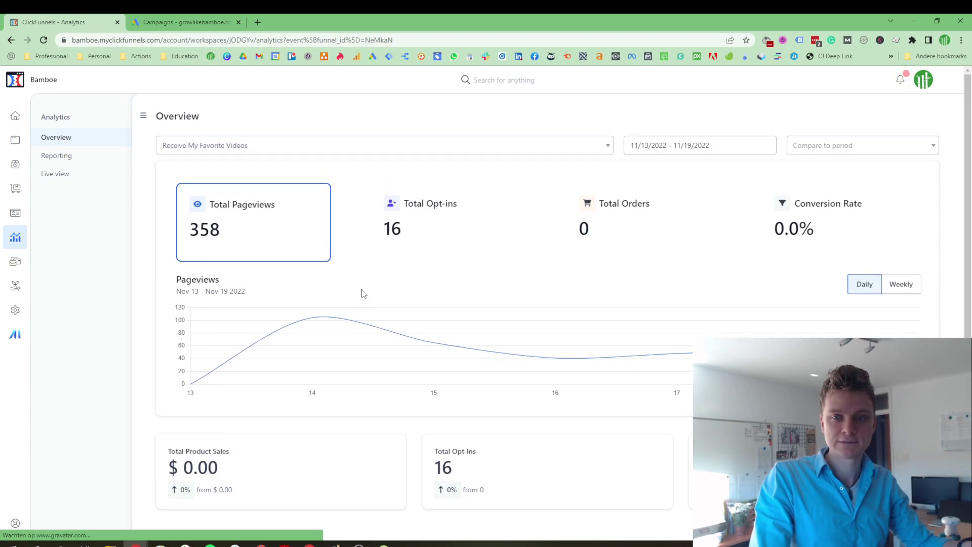
{"action": "scroll", "coordinate": [359, 275], "scroll_direction": "down", "scroll_amount": 1}
{"action": "scroll", "coordinate": [355, 274], "scroll_direction": "up", "scroll_amount": 1}
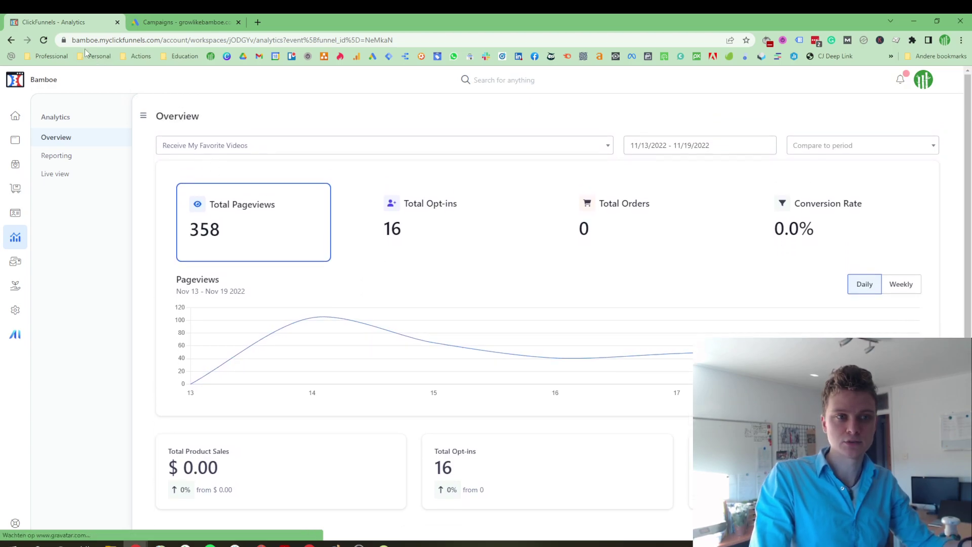
{"action": "left_click", "coordinate": [9, 40]}
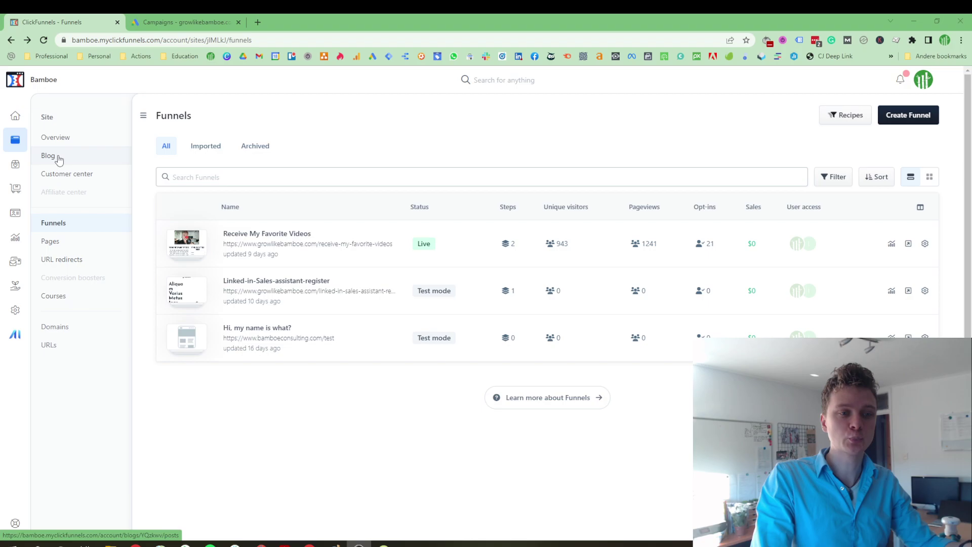
Show the Courses list with the Bamboe Snack Kit and LinkedIN Sales Assistant drafts.
{"action": "left_click", "coordinate": [373, 334]}
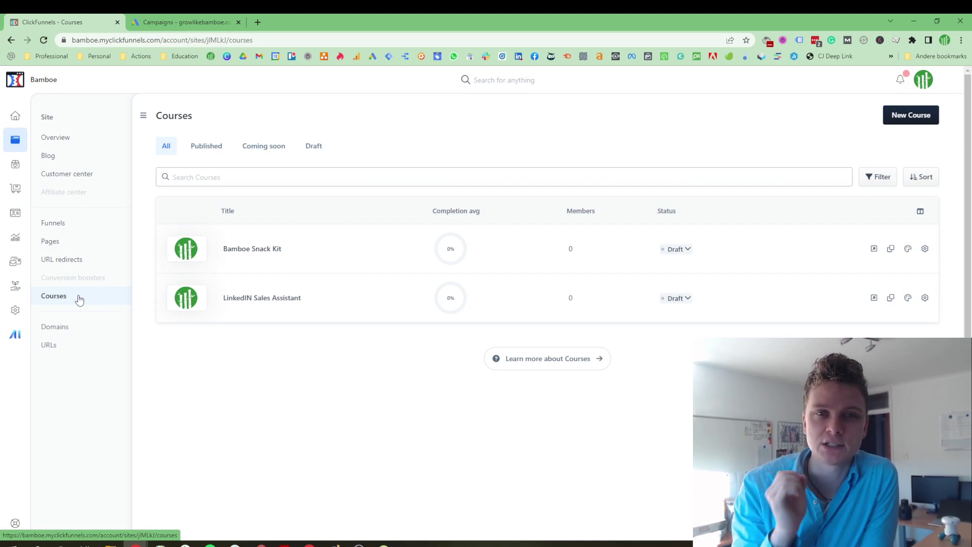
{"action": "left_click", "coordinate": [65, 295]}
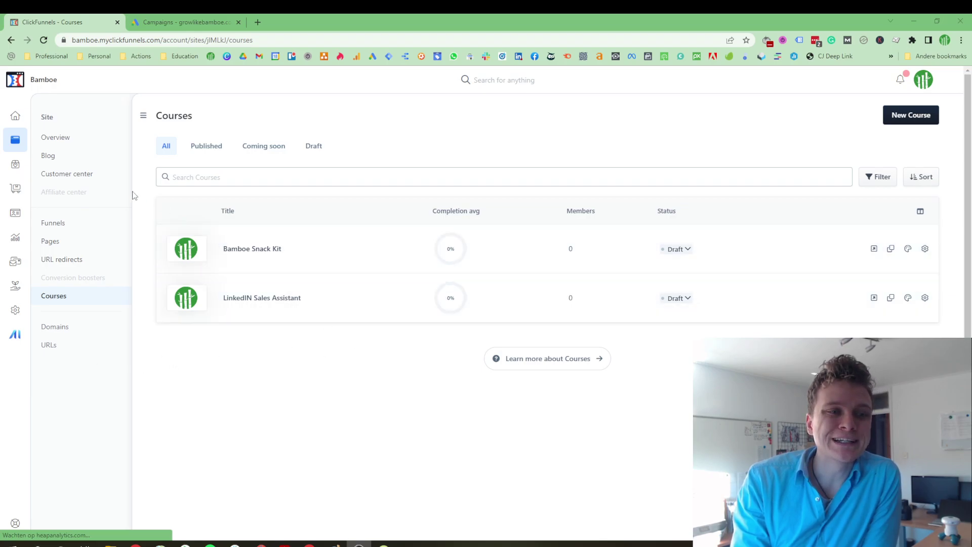
Open the workspace contacts list and scroll through the subscribed contacts.
{"action": "left_click", "coordinate": [16, 214]}
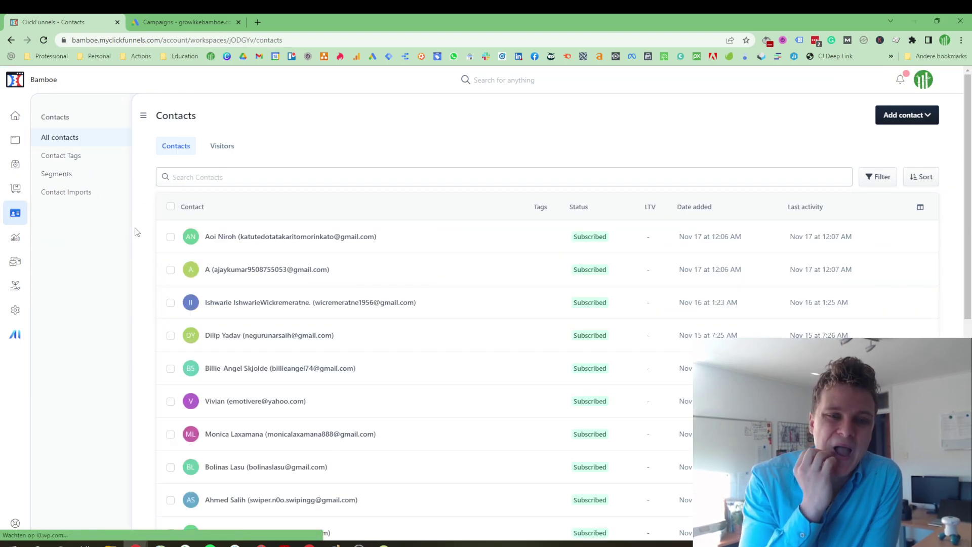
{"action": "scroll", "coordinate": [269, 331], "scroll_direction": "down", "scroll_amount": 7}
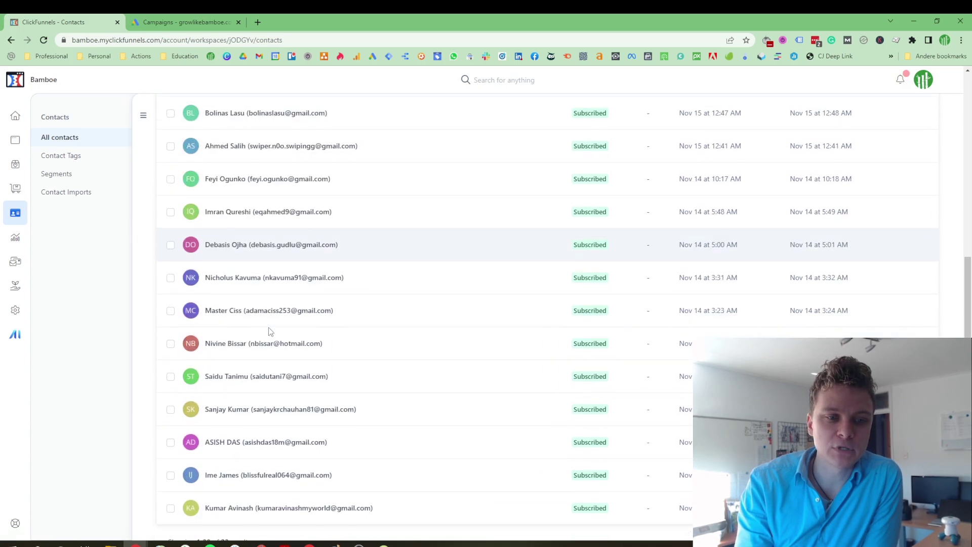
{"action": "scroll", "coordinate": [269, 332], "scroll_direction": "down", "scroll_amount": 2}
{"action": "scroll", "coordinate": [269, 329], "scroll_direction": "up", "scroll_amount": 6}
{"action": "scroll", "coordinate": [269, 330], "scroll_direction": "down", "scroll_amount": 6}
{"action": "scroll", "coordinate": [268, 327], "scroll_direction": "up", "scroll_amount": 3}
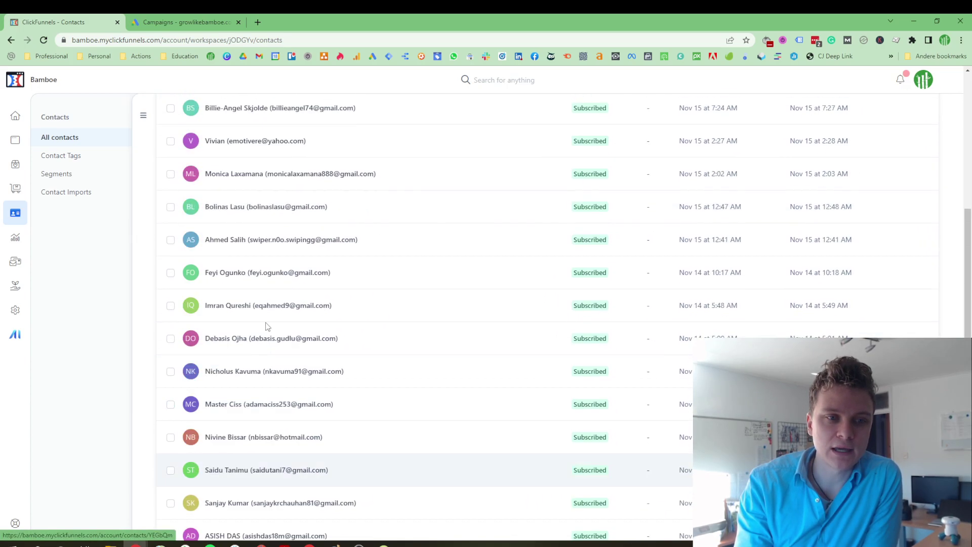
{"action": "scroll", "coordinate": [267, 326], "scroll_direction": "up", "scroll_amount": 5}
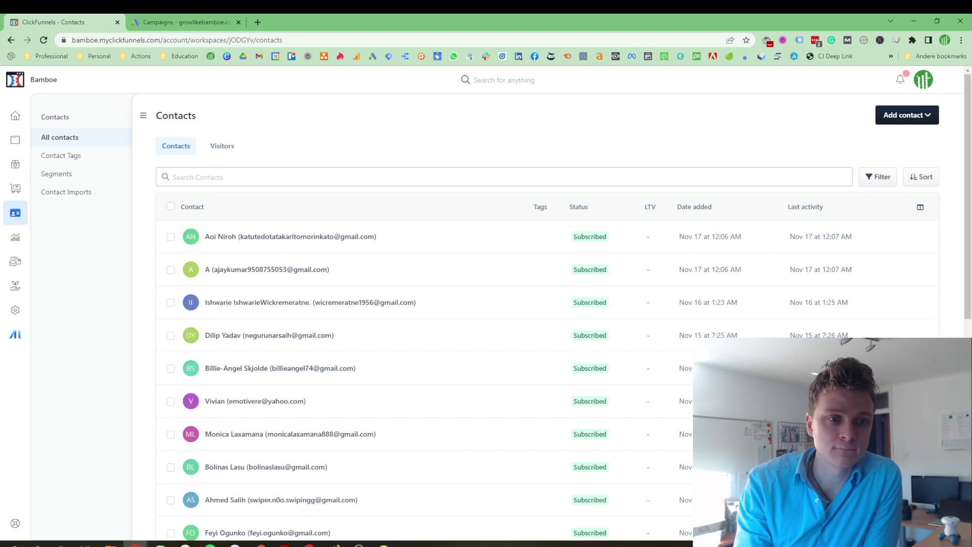
Review the first contact's details, Billing, Enrollments and Orders tabs, then close the panel.
{"action": "left_click", "coordinate": [325, 235]}
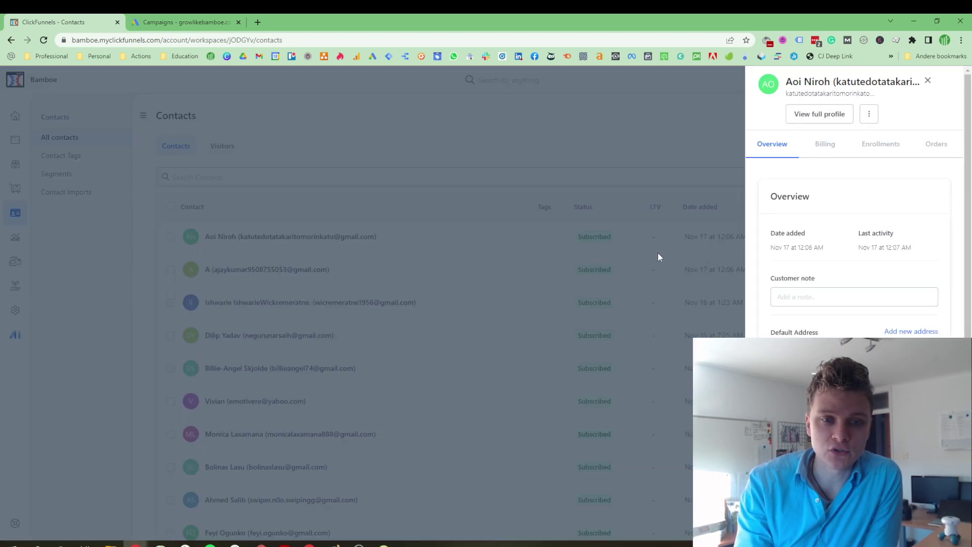
{"action": "scroll", "coordinate": [843, 247], "scroll_direction": "down", "scroll_amount": 2}
{"action": "scroll", "coordinate": [793, 289], "scroll_direction": "up", "scroll_amount": 2}
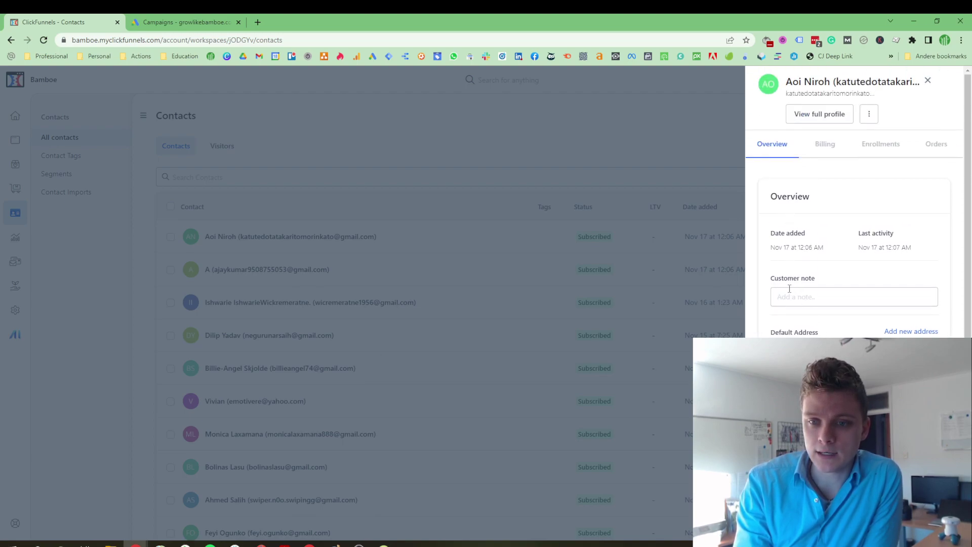
{"action": "scroll", "coordinate": [814, 328], "scroll_direction": "down", "scroll_amount": 5}
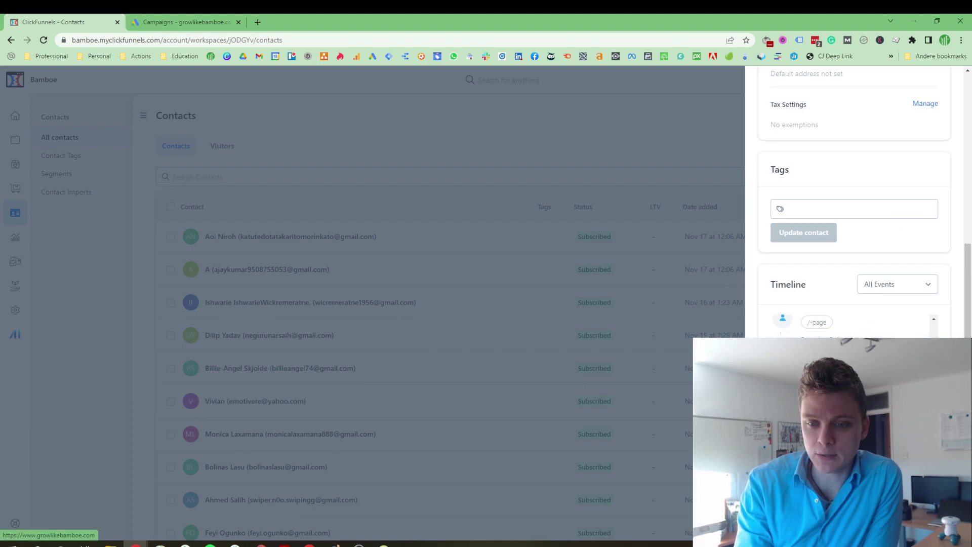
{"action": "scroll", "coordinate": [856, 202], "scroll_direction": "up", "scroll_amount": 5}
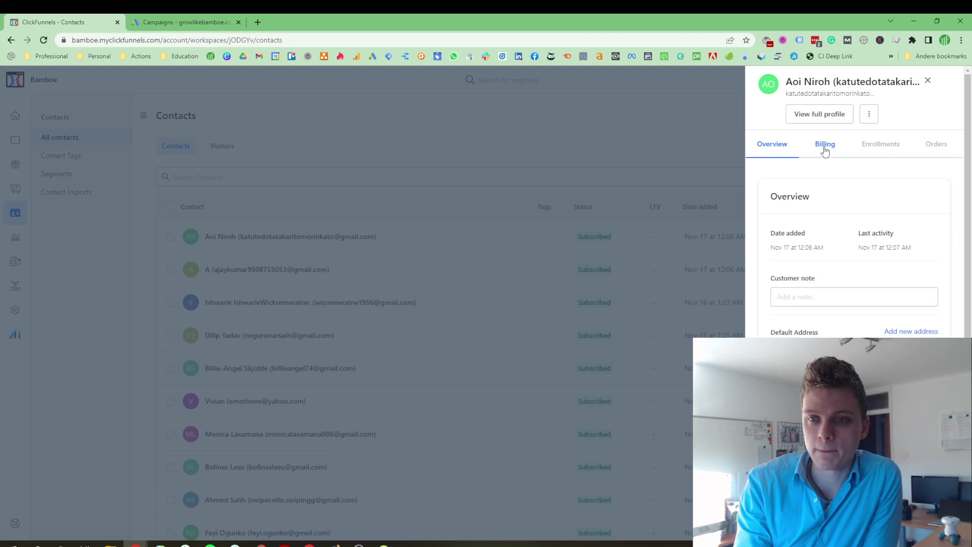
{"action": "left_click", "coordinate": [826, 146]}
{"action": "left_click", "coordinate": [872, 148]}
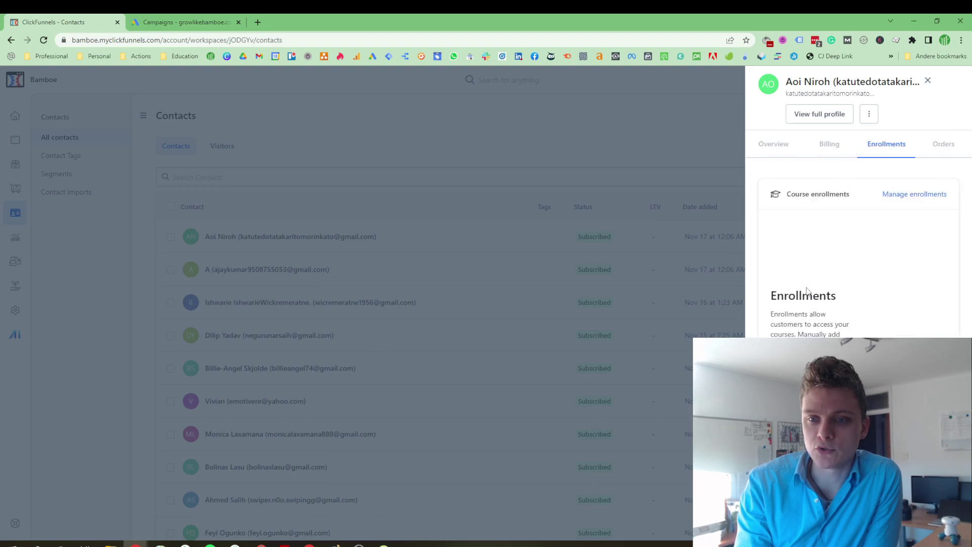
{"action": "left_click", "coordinate": [943, 147]}
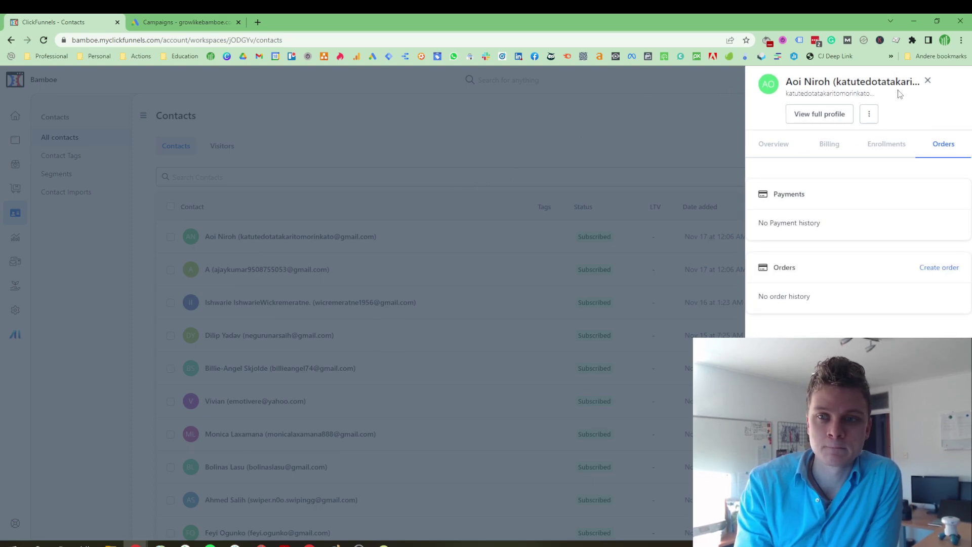
{"action": "left_click", "coordinate": [928, 80]}
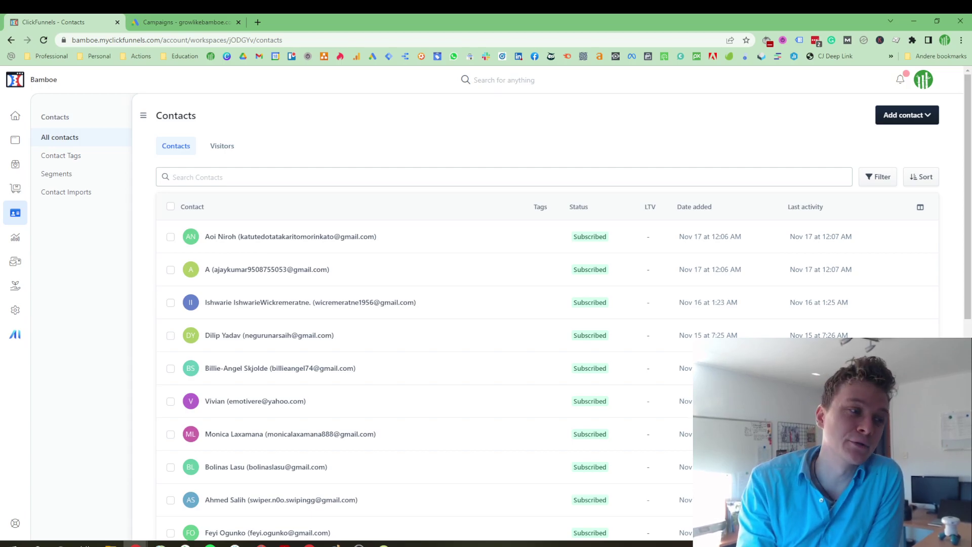
Set the Analytics overview date range to Last 30 Days (10/21/2022 - 11/19/2022).
{"action": "left_click", "coordinate": [15, 237]}
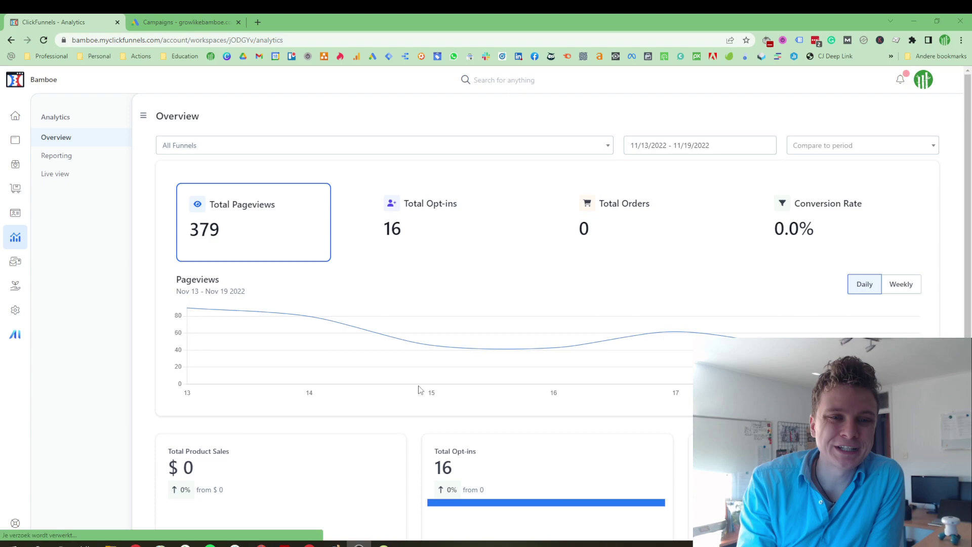
{"action": "left_click", "coordinate": [747, 145]}
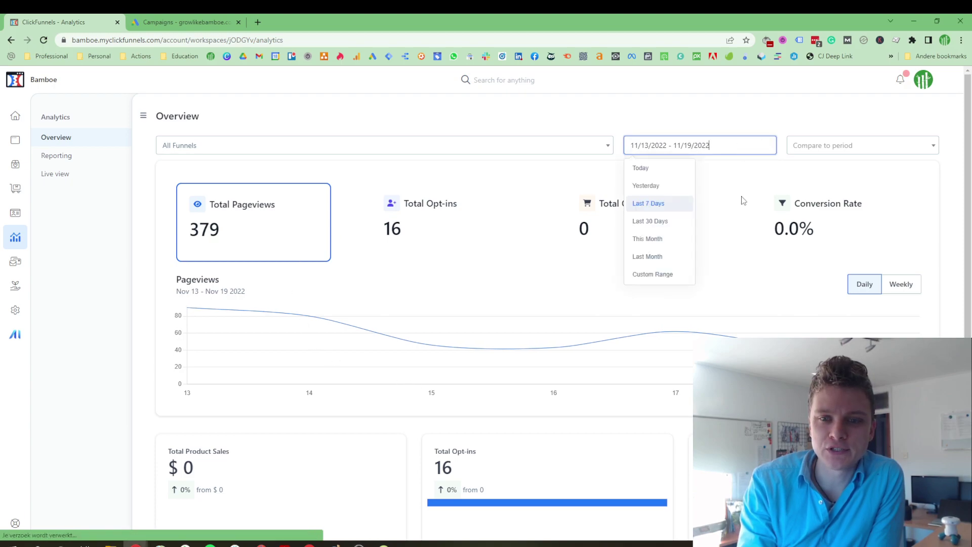
{"action": "left_click", "coordinate": [660, 222]}
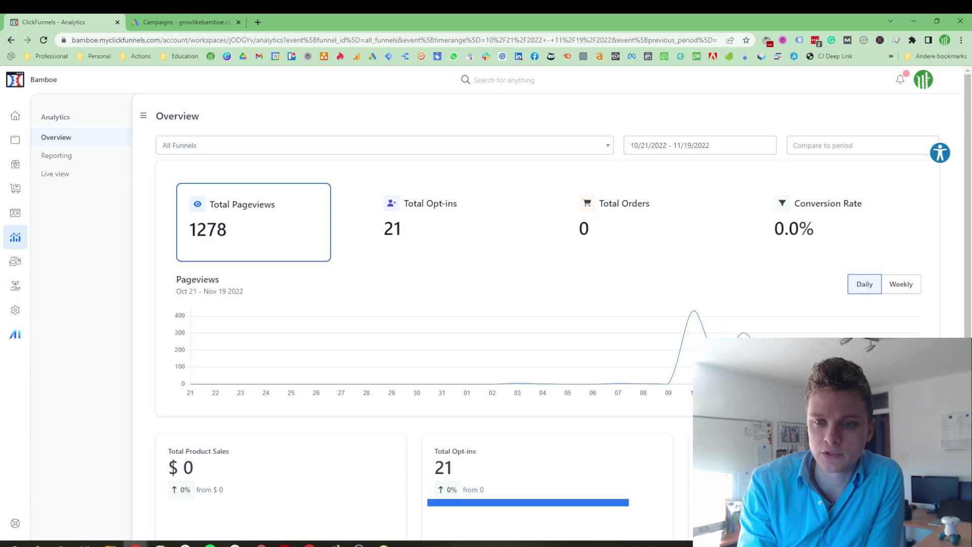
{"action": "scroll", "coordinate": [643, 330], "scroll_direction": "down", "scroll_amount": 2}
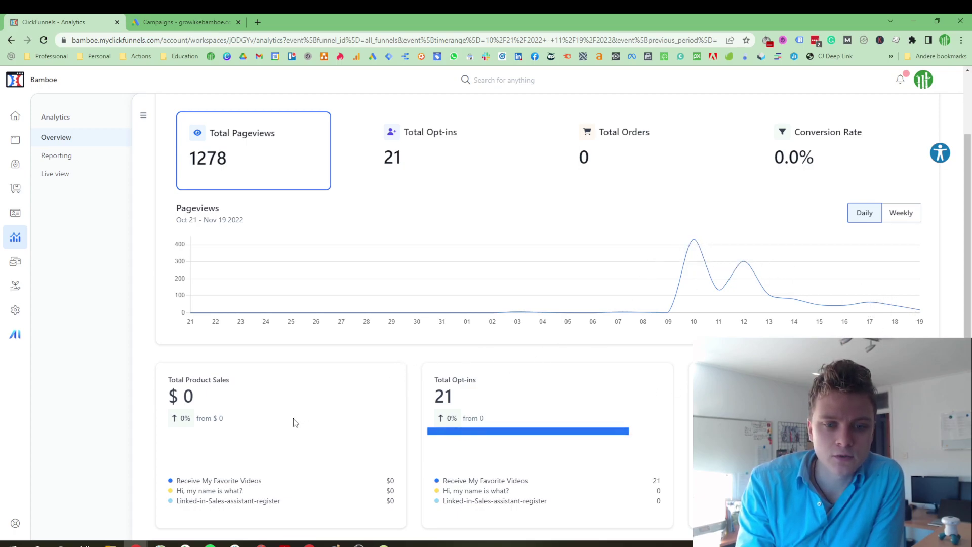
{"action": "scroll", "coordinate": [286, 420], "scroll_direction": "up", "scroll_amount": 1}
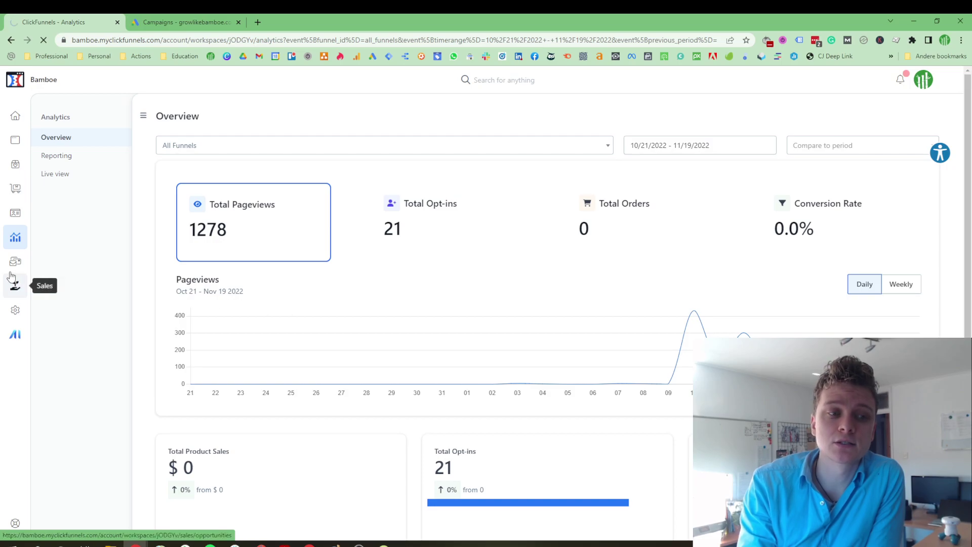
View the Marketing settings, then the Sales Opportunities page with no pipeline yet.
{"action": "left_click", "coordinate": [15, 264]}
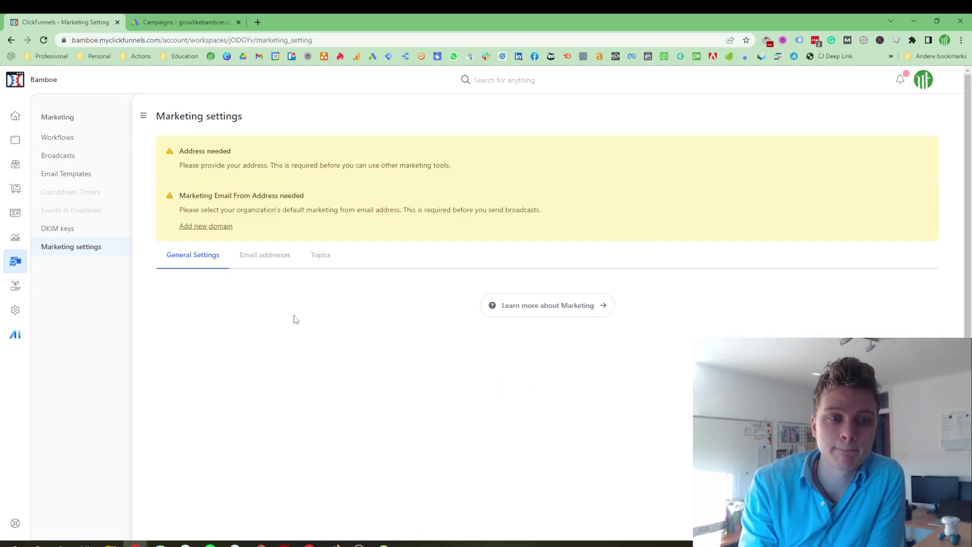
{"action": "left_click", "coordinate": [15, 285]}
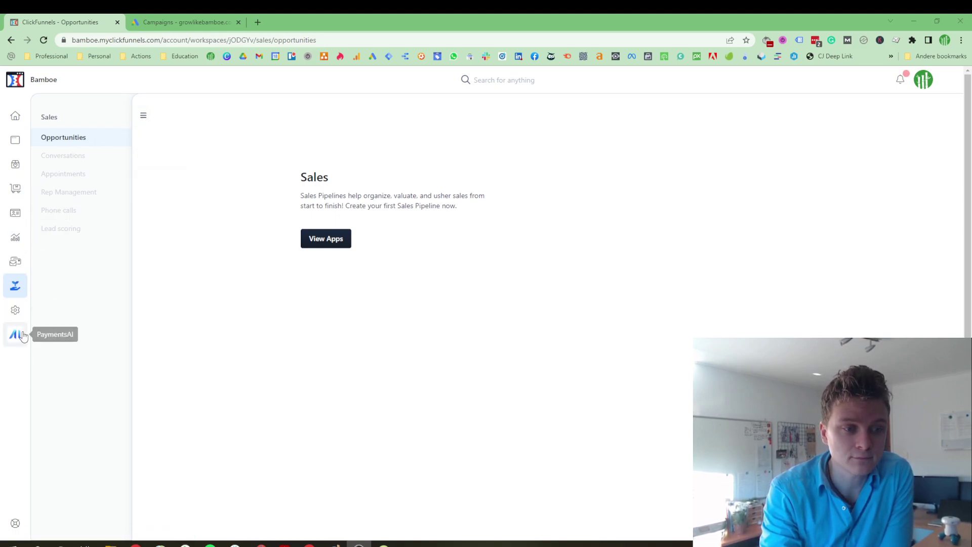
From Settings, go to My Assets' Videos section and start a new course video upload.
{"action": "left_click", "coordinate": [15, 310]}
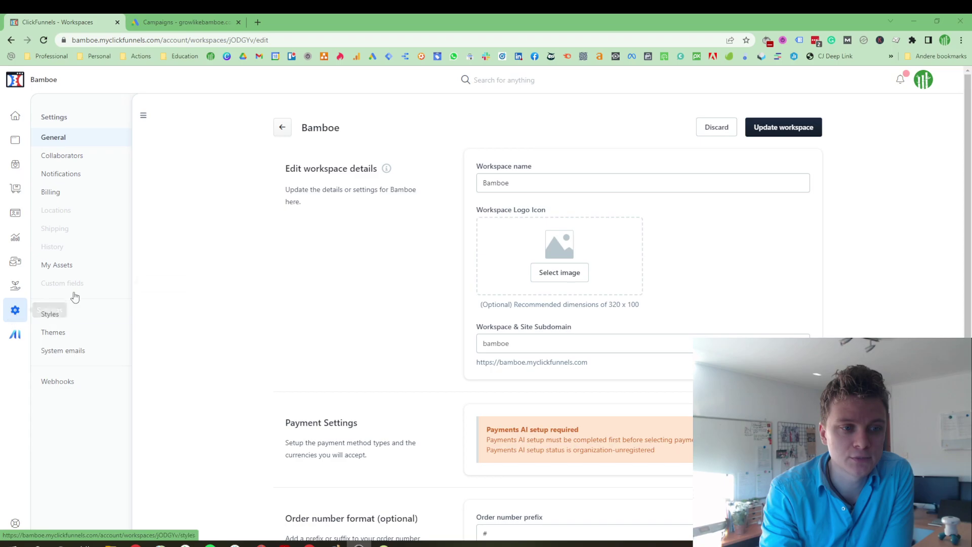
{"action": "left_click", "coordinate": [65, 264]}
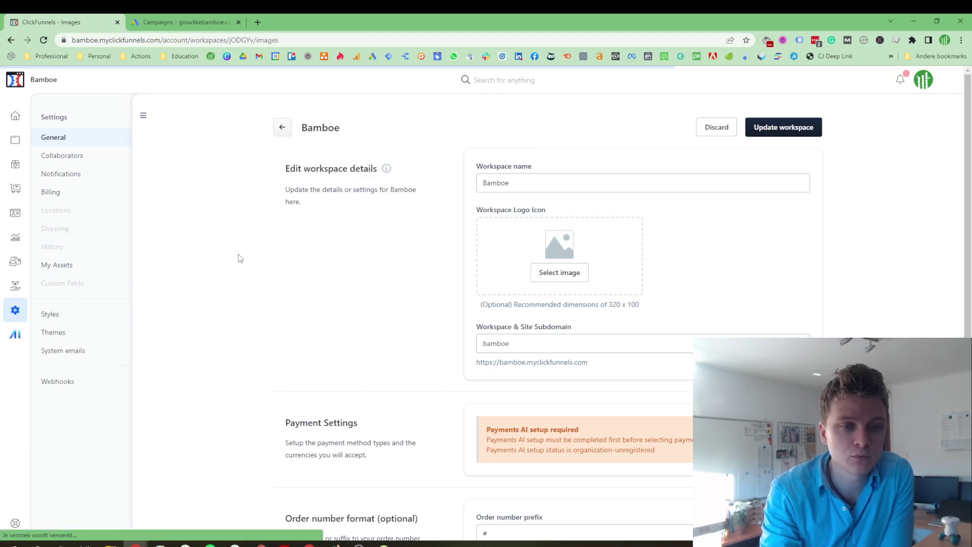
{"action": "scroll", "coordinate": [238, 254], "scroll_direction": "down", "scroll_amount": 4}
{"action": "scroll", "coordinate": [236, 260], "scroll_direction": "up", "scroll_amount": 4}
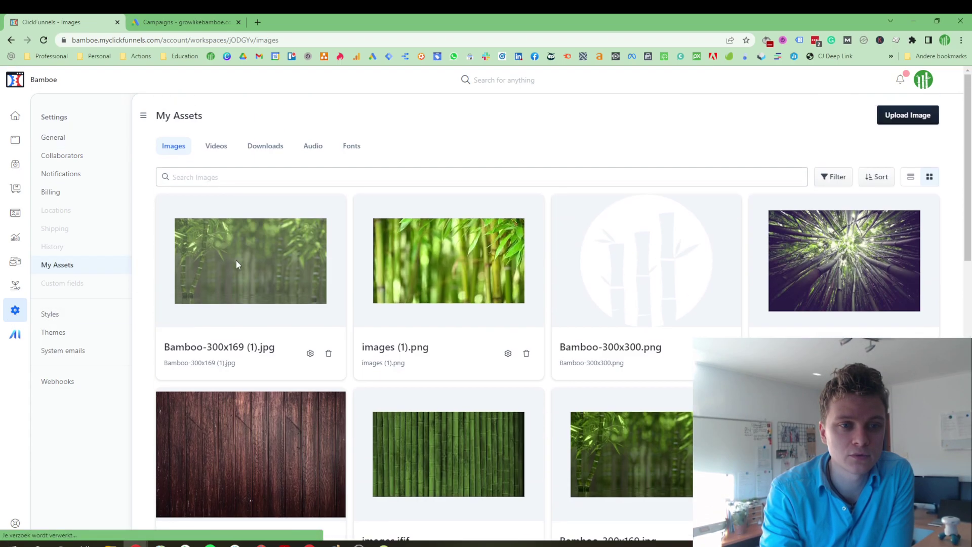
{"action": "left_click", "coordinate": [216, 147]}
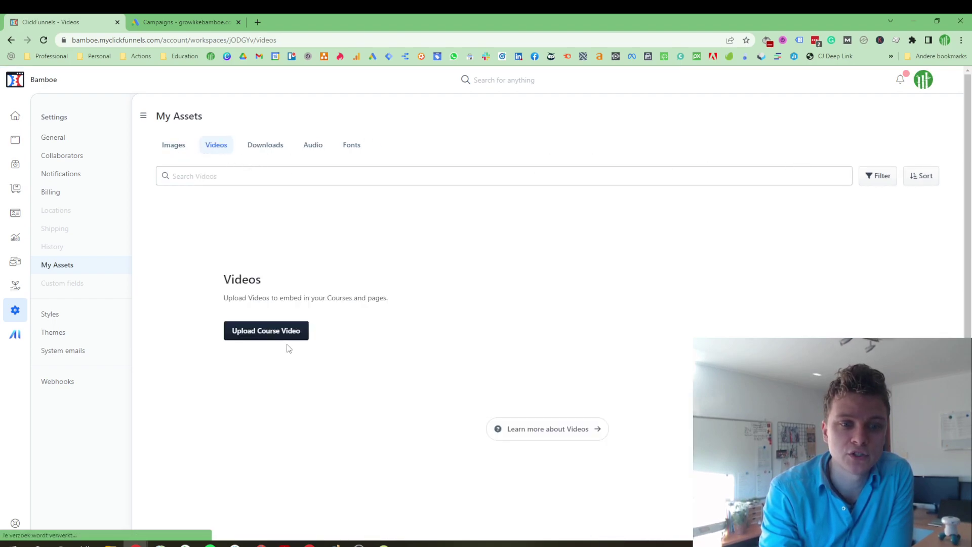
{"action": "left_click", "coordinate": [271, 343]}
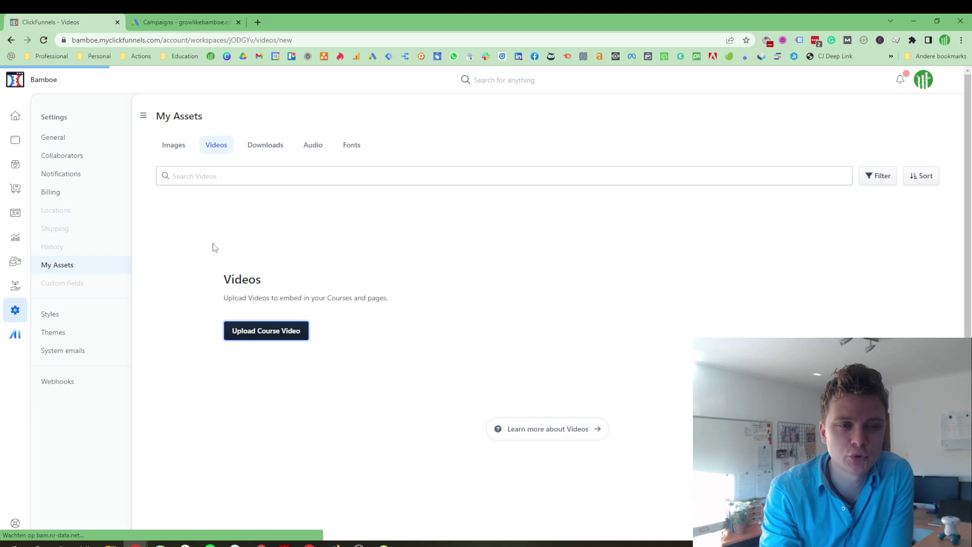